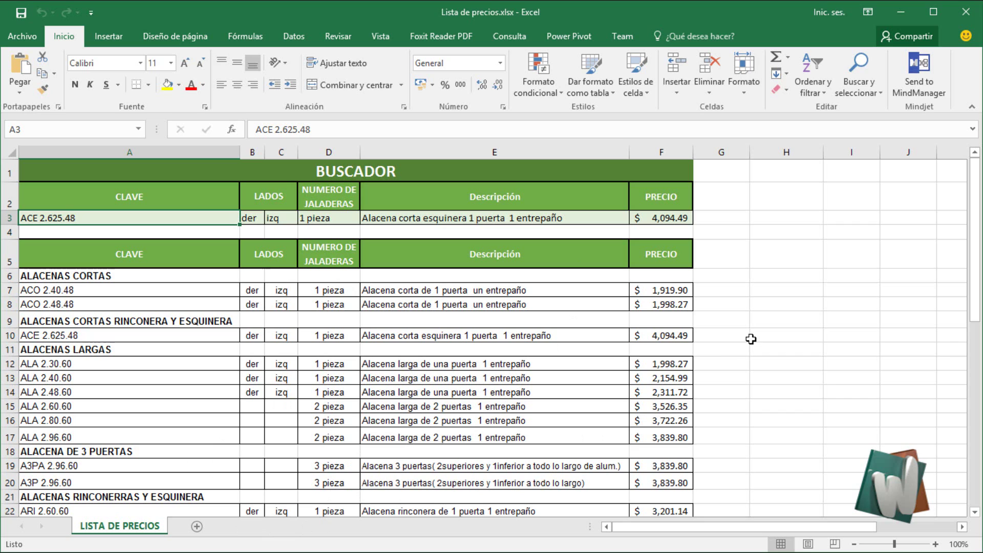
Step: Insert two blank worksheets, Hoja1 and Hoja2, using Insertar hoja from the Celdas group
{"action": "left_click", "coordinate": [677, 90]}
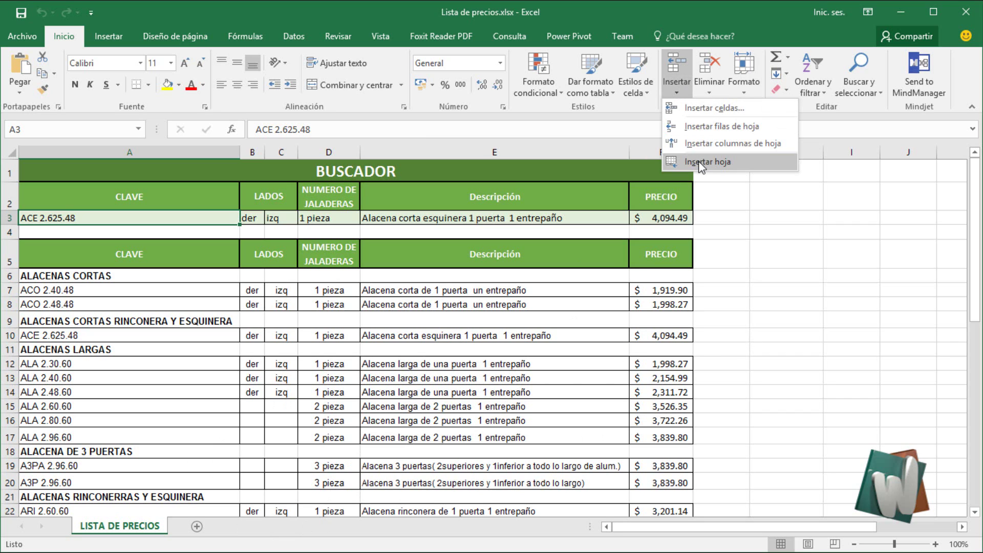
{"action": "left_click", "coordinate": [703, 161]}
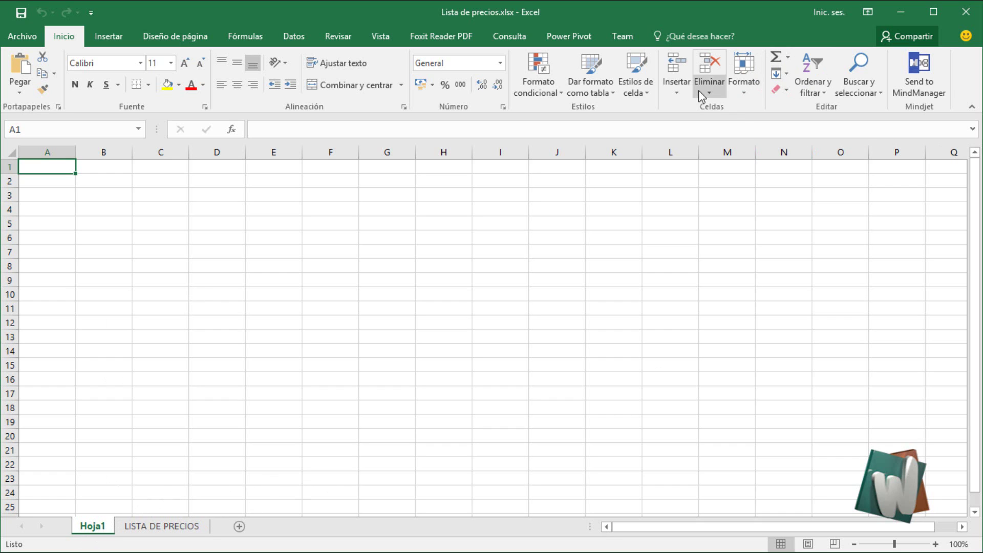
{"action": "left_click", "coordinate": [676, 94]}
{"action": "left_click", "coordinate": [686, 161]}
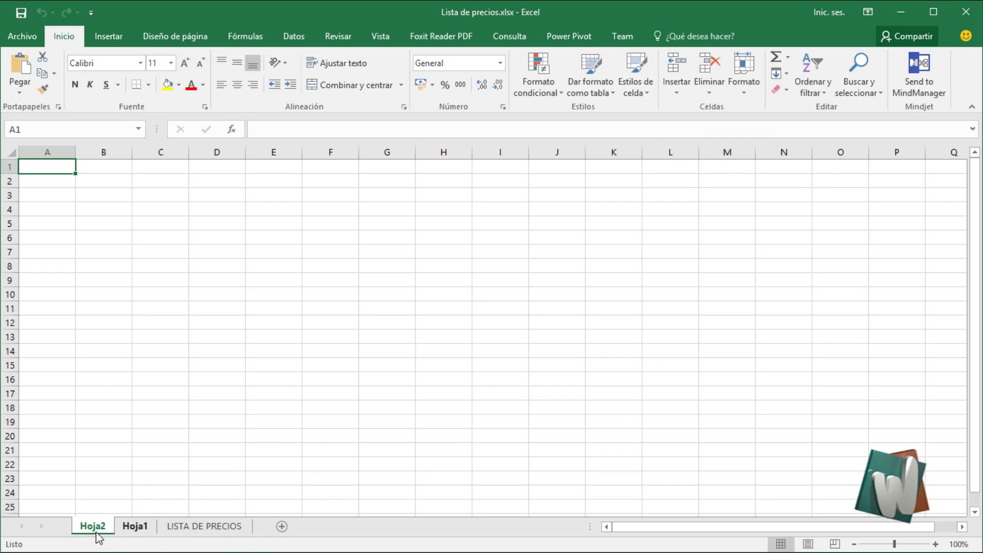
Step: Add four blank sheets, Hoja3 through Hoja6, and shorten the Excel window
{"action": "left_click", "coordinate": [282, 527]}
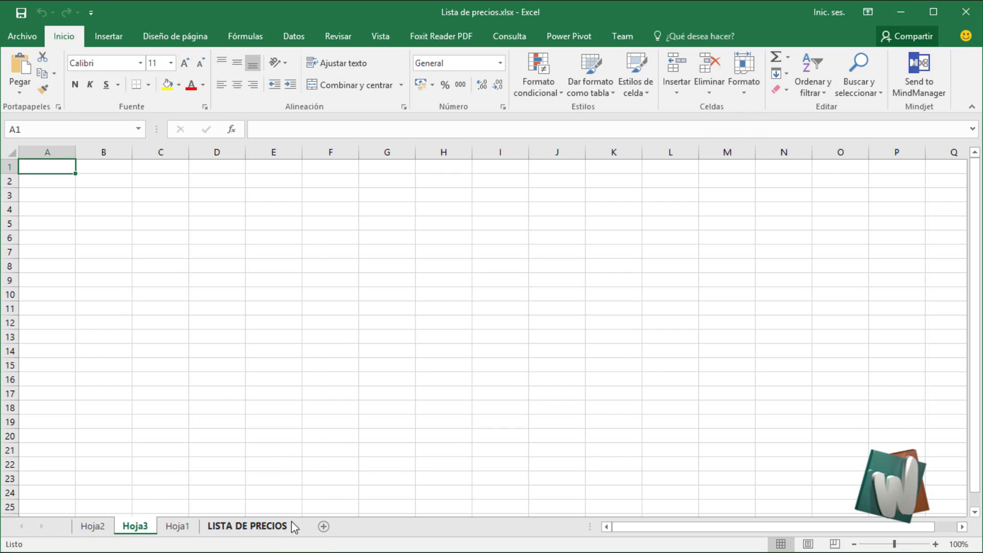
{"action": "left_click", "coordinate": [324, 527]}
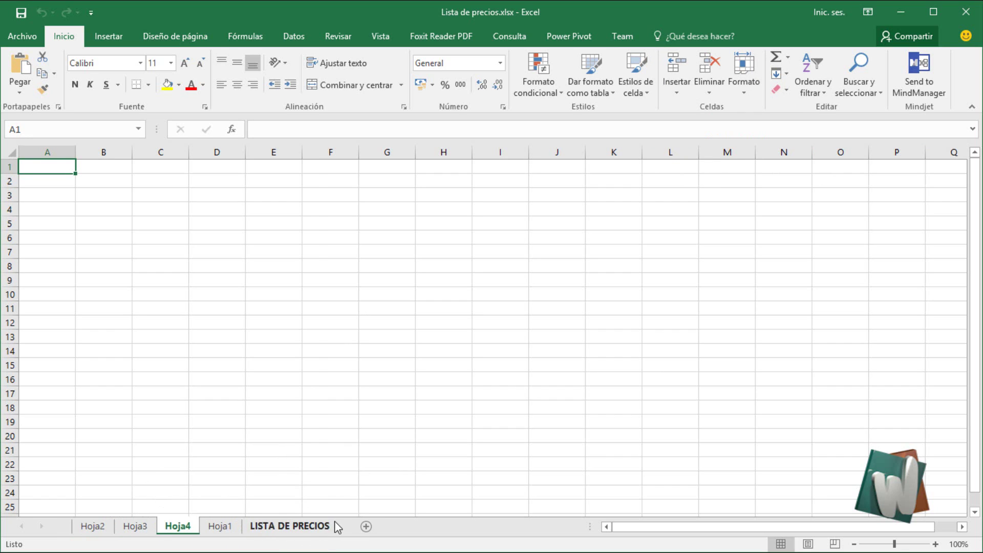
{"action": "left_click", "coordinate": [366, 526]}
{"action": "left_click", "coordinate": [409, 527]}
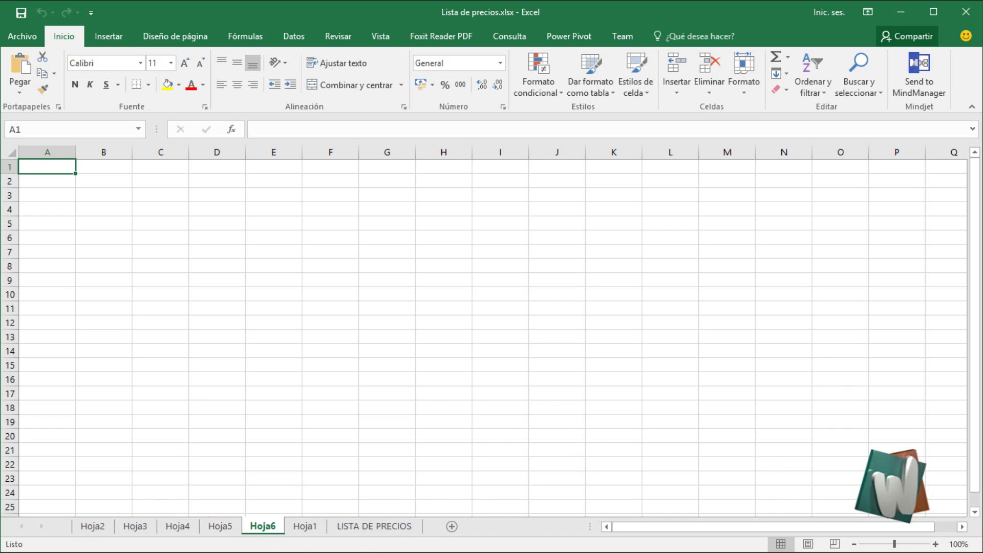
{"action": "left_click_drag", "start_coordinate": [364, 549], "coordinate": [366, 422]}
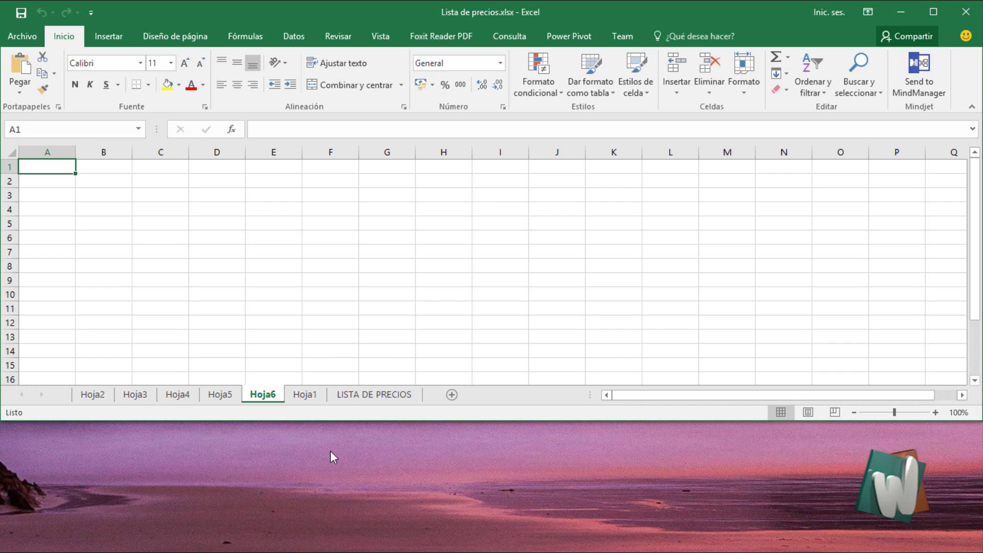
Step: Insert a blank Hoja de cálculo sheet, Hoja7, before Hoja6 from the tab's Insertar dialog
{"action": "right_click", "coordinate": [265, 402]}
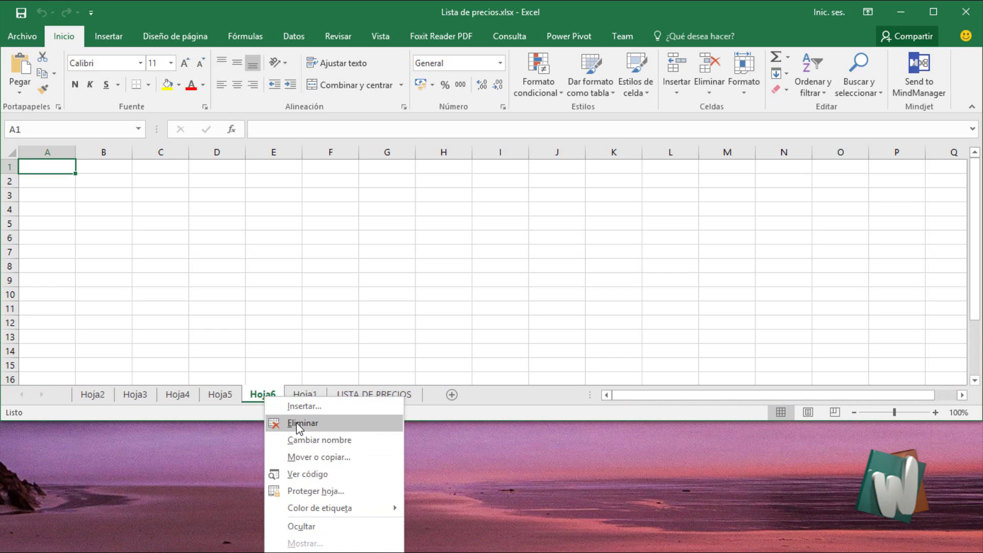
{"action": "left_click", "coordinate": [304, 408]}
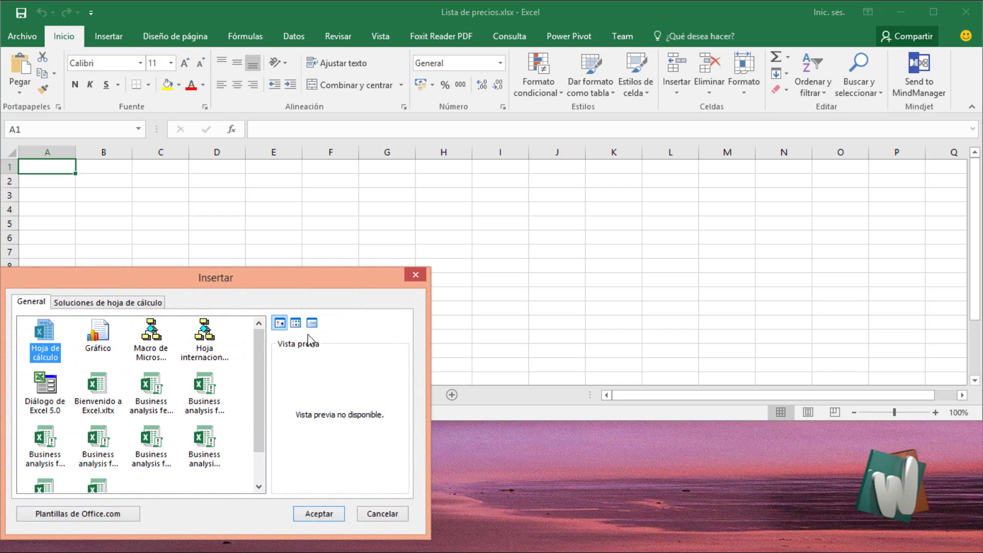
{"action": "left_click_drag", "start_coordinate": [280, 282], "coordinate": [609, 184]}
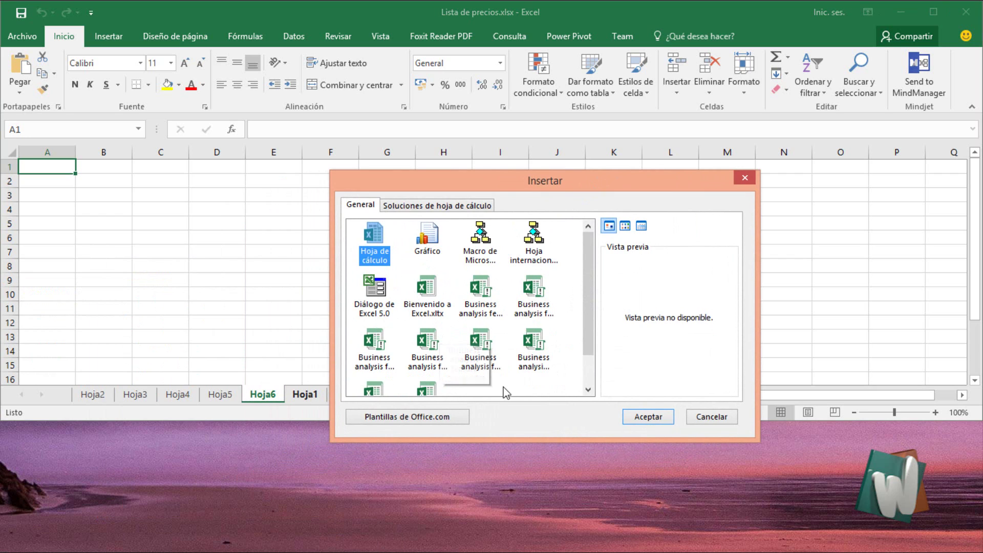
{"action": "left_click", "coordinate": [634, 421]}
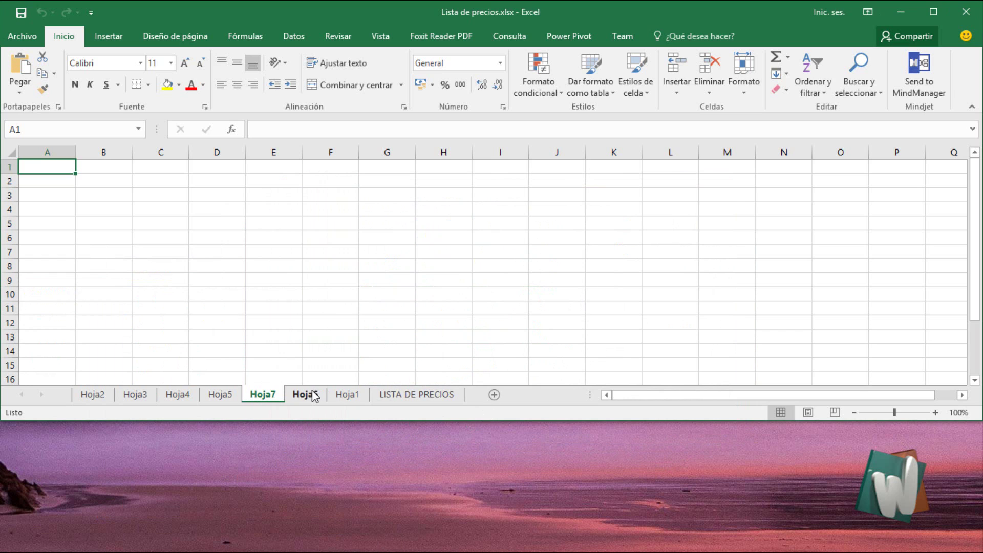
Step: Delete the Hoja7 and Hoja6 sheets
{"action": "right_click", "coordinate": [271, 405]}
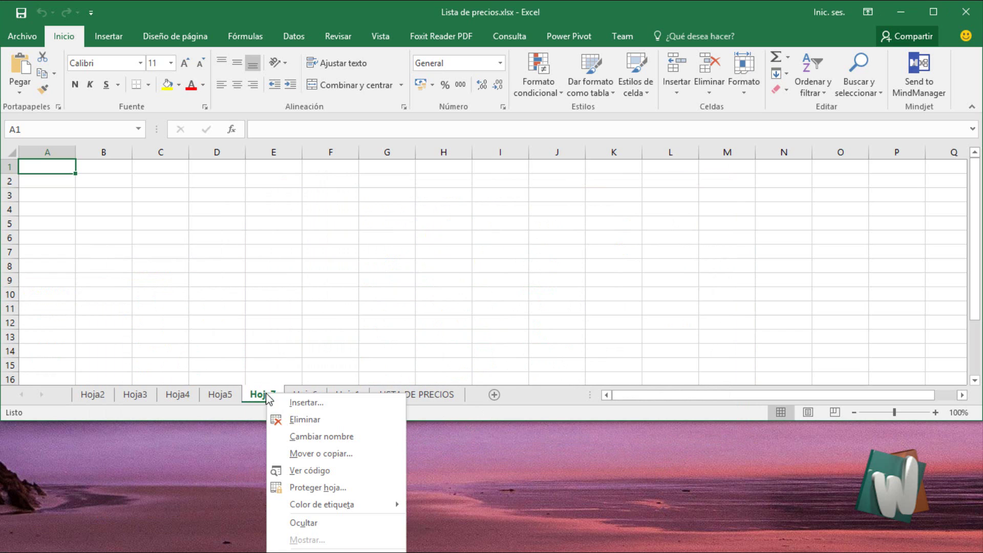
{"action": "left_click", "coordinate": [297, 420]}
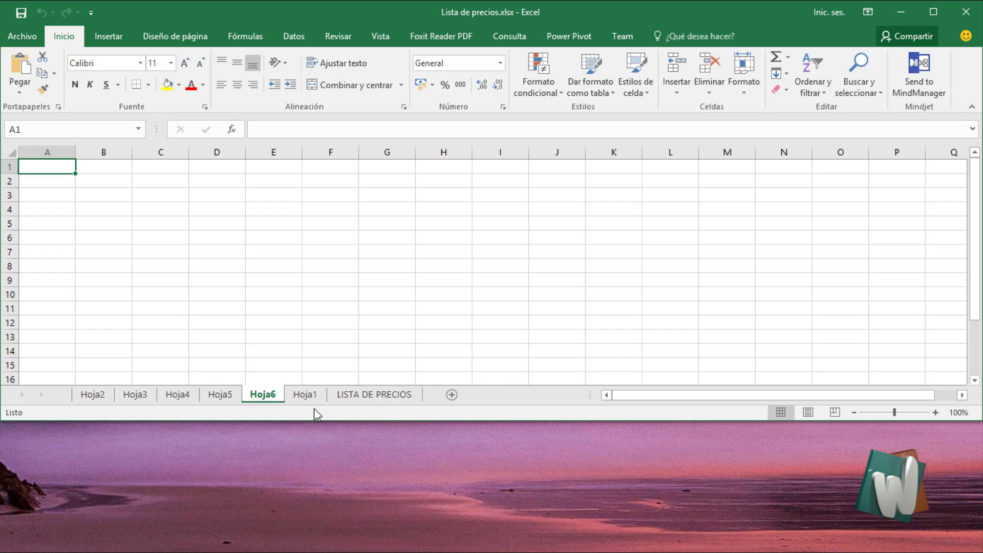
{"action": "right_click", "coordinate": [272, 404]}
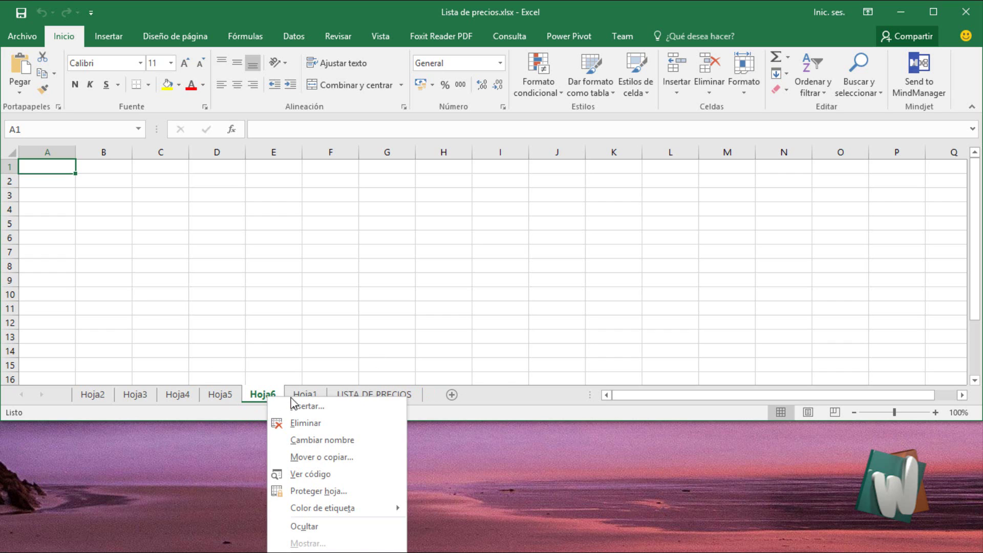
{"action": "left_click", "coordinate": [297, 423]}
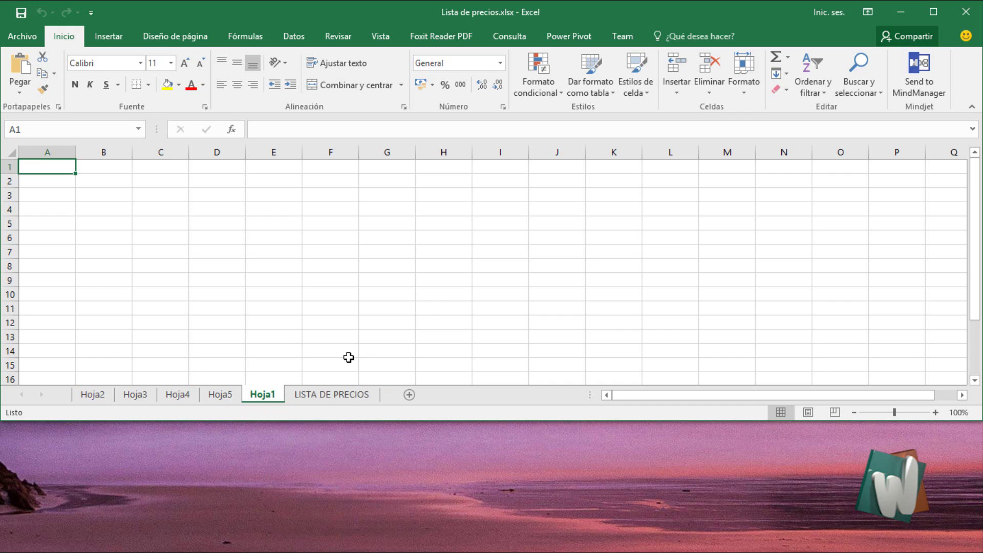
Step: Delete the empty Hoja1 sheet and return to LISTA DE PRECIOS
{"action": "left_click", "coordinate": [319, 398]}
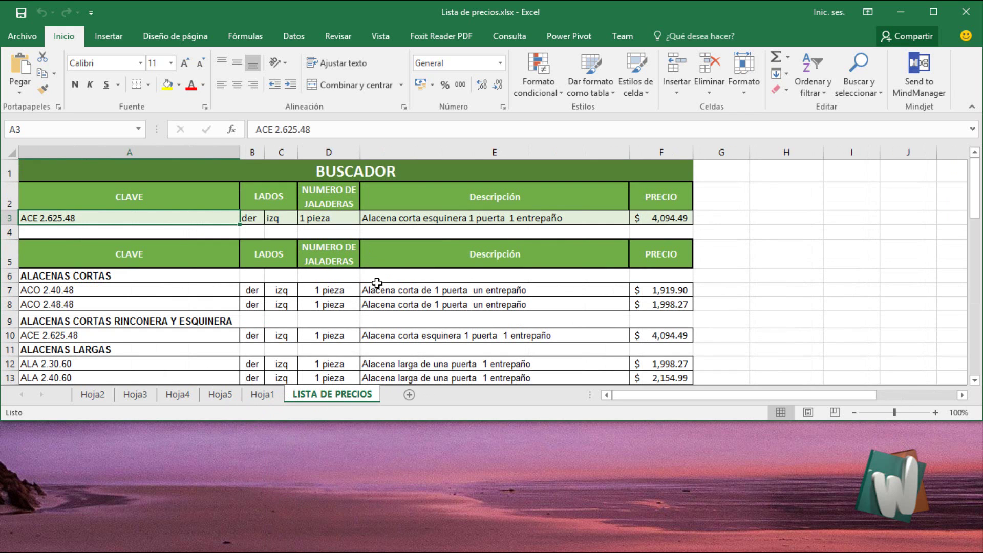
{"action": "left_click", "coordinate": [256, 400]}
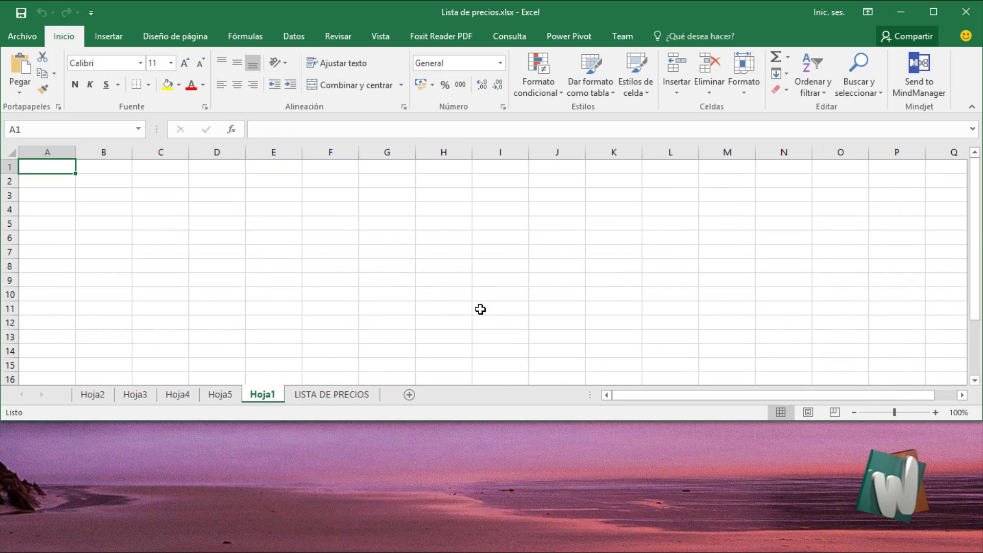
{"action": "left_click", "coordinate": [331, 395]}
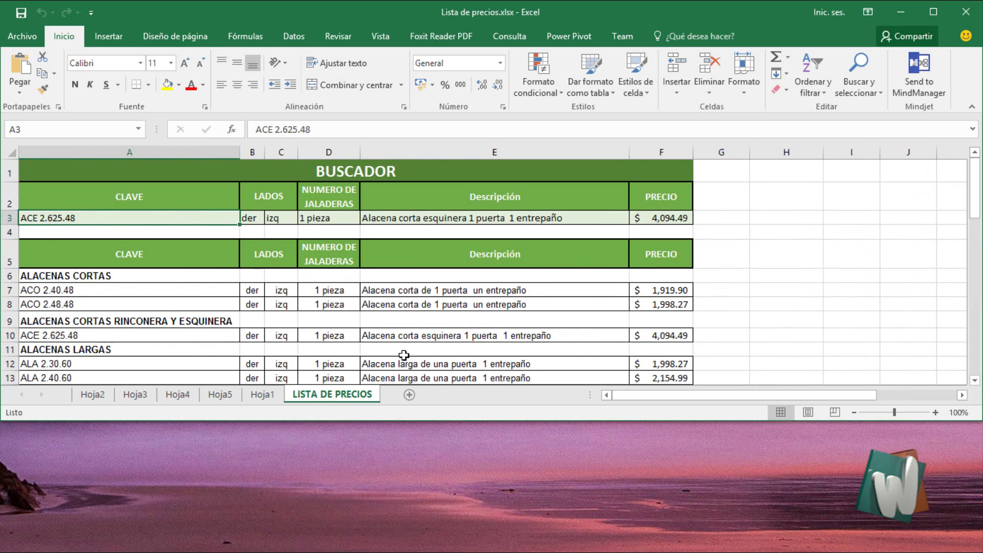
{"action": "left_click", "coordinate": [266, 397]}
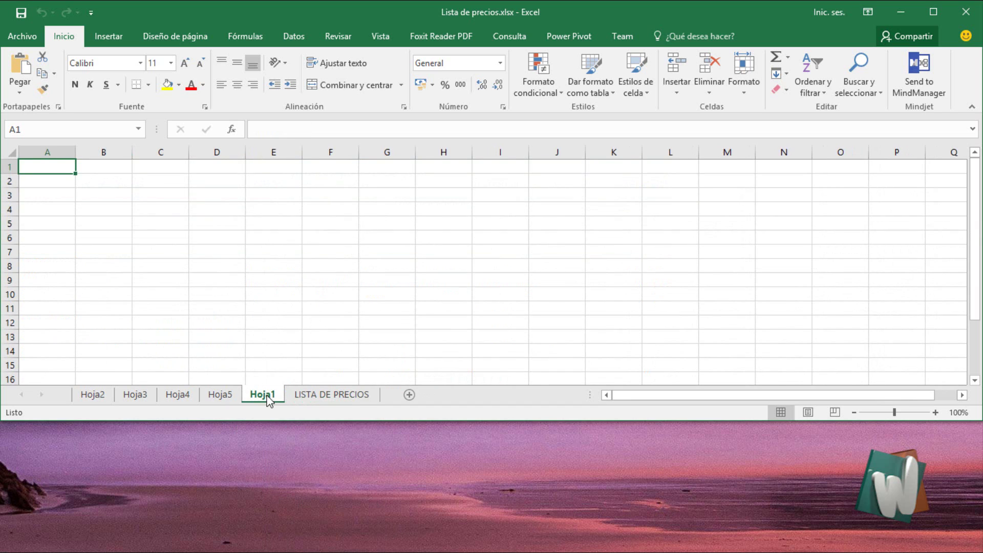
{"action": "right_click", "coordinate": [268, 401]}
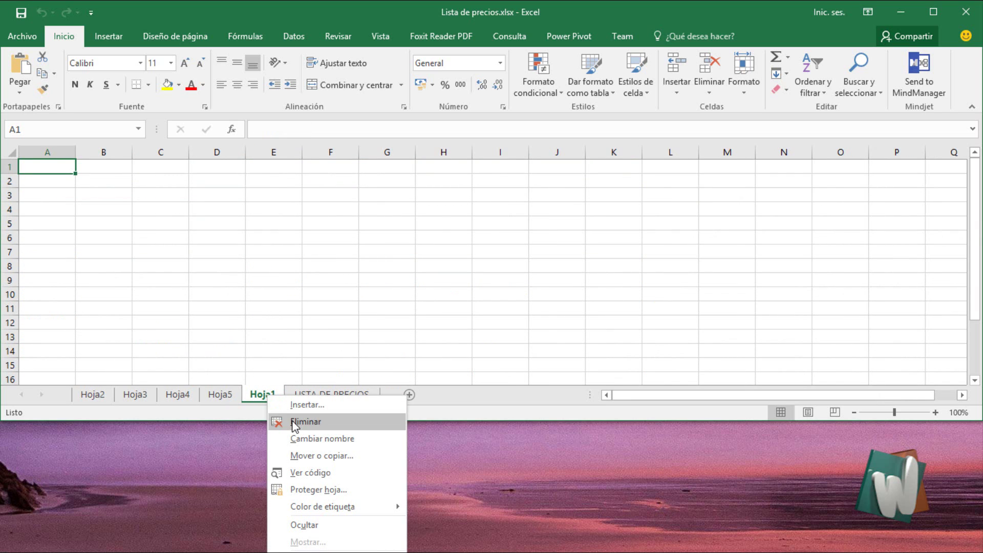
{"action": "left_click", "coordinate": [292, 420]}
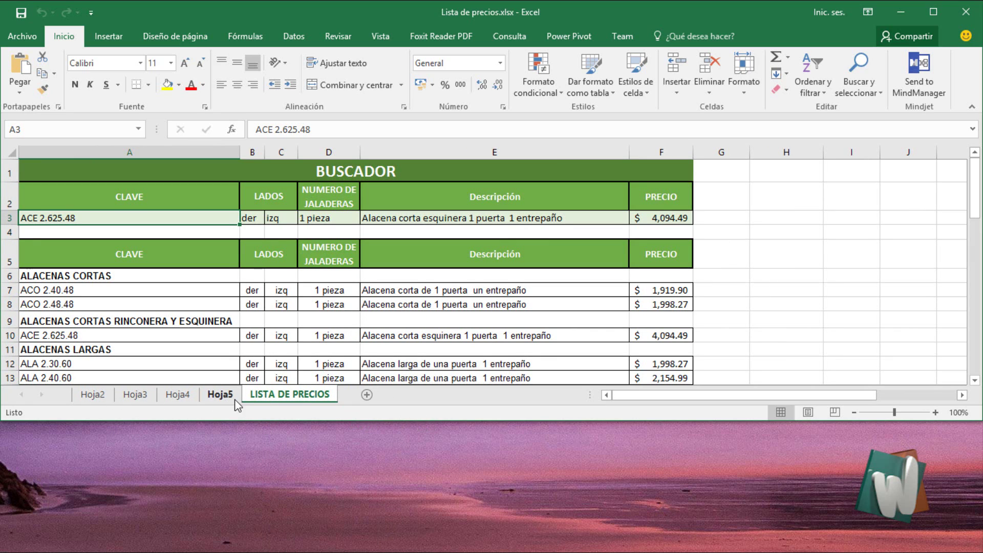
{"action": "left_click", "coordinate": [90, 396]}
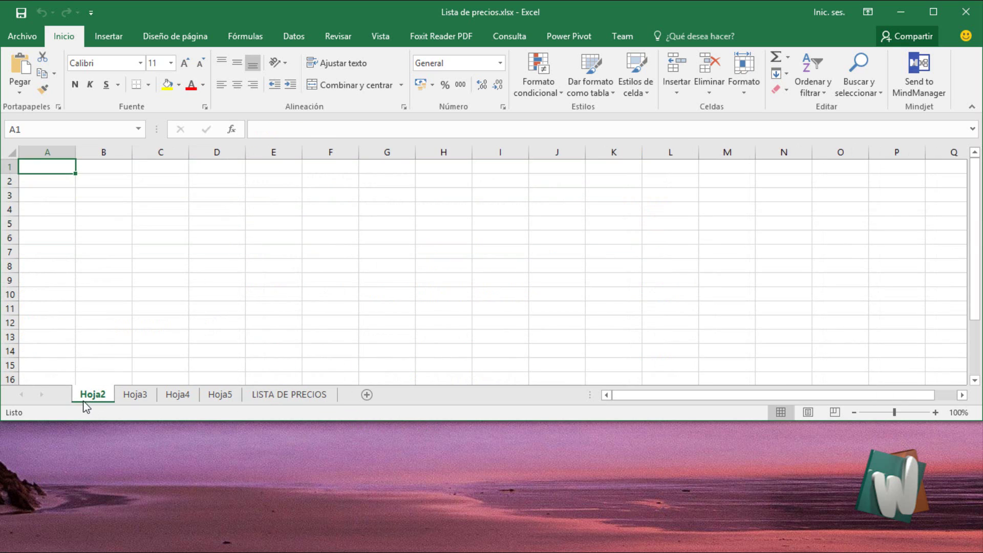
{"action": "left_click", "coordinate": [276, 396]}
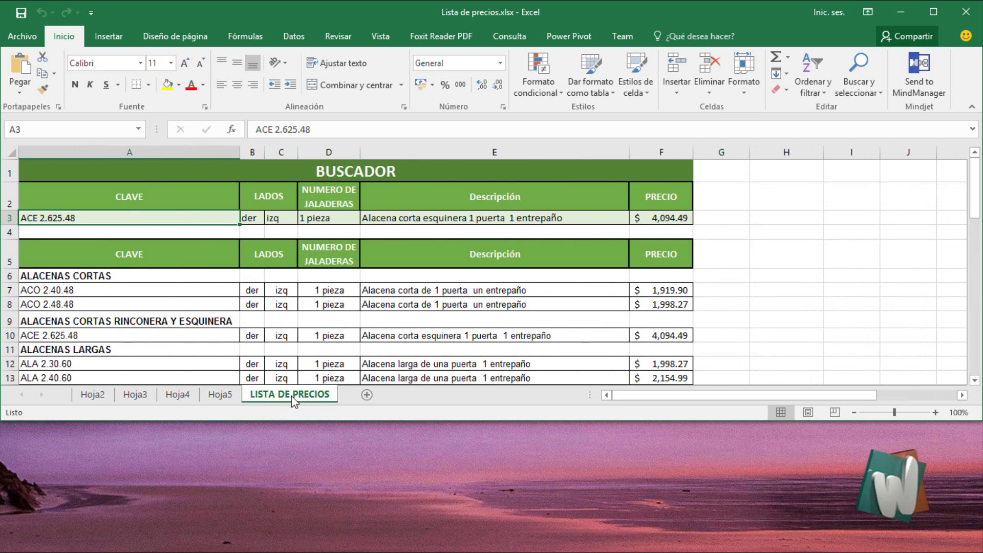
{"action": "left_click", "coordinate": [224, 395]}
{"action": "right_click", "coordinate": [223, 401]}
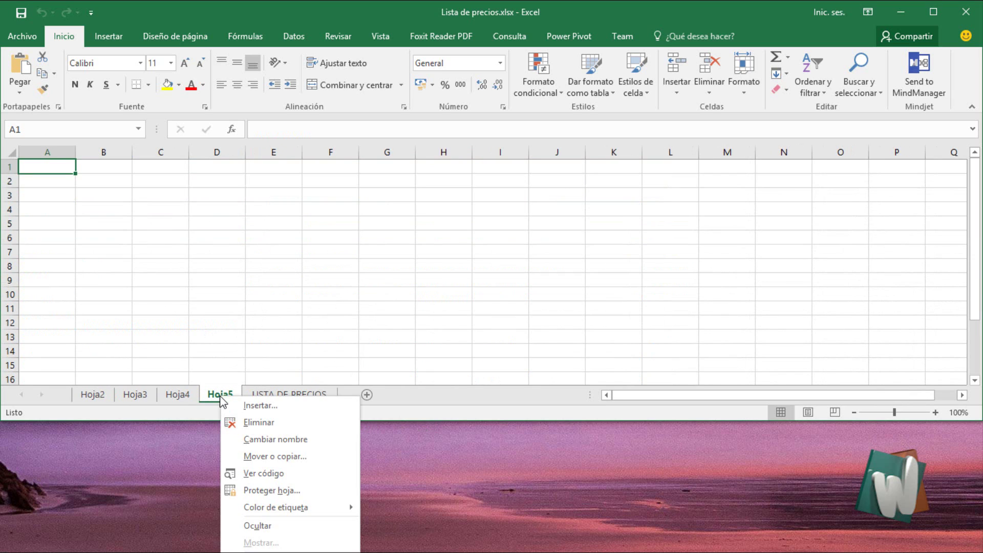
{"action": "left_click", "coordinate": [276, 441]}
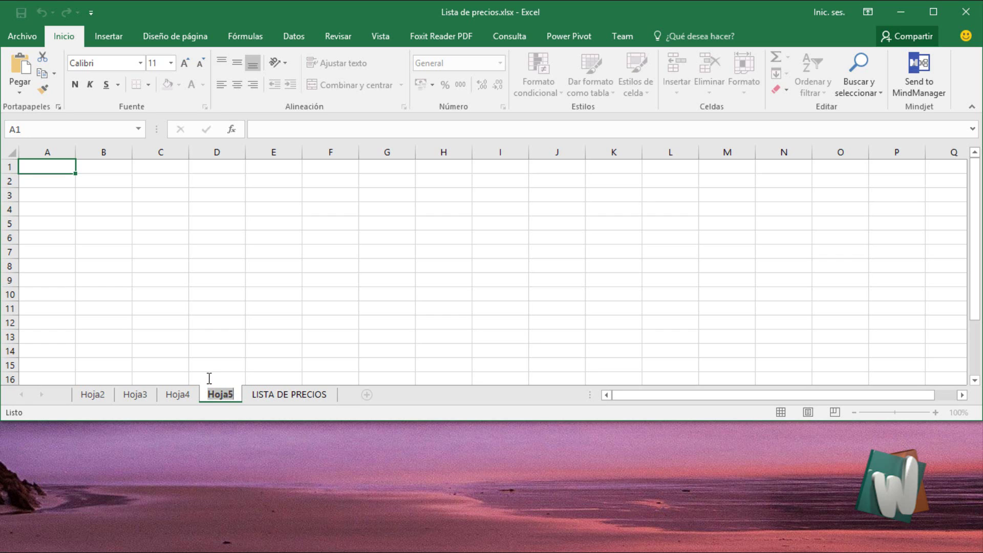
{"action": "type", "text": "Lista"}
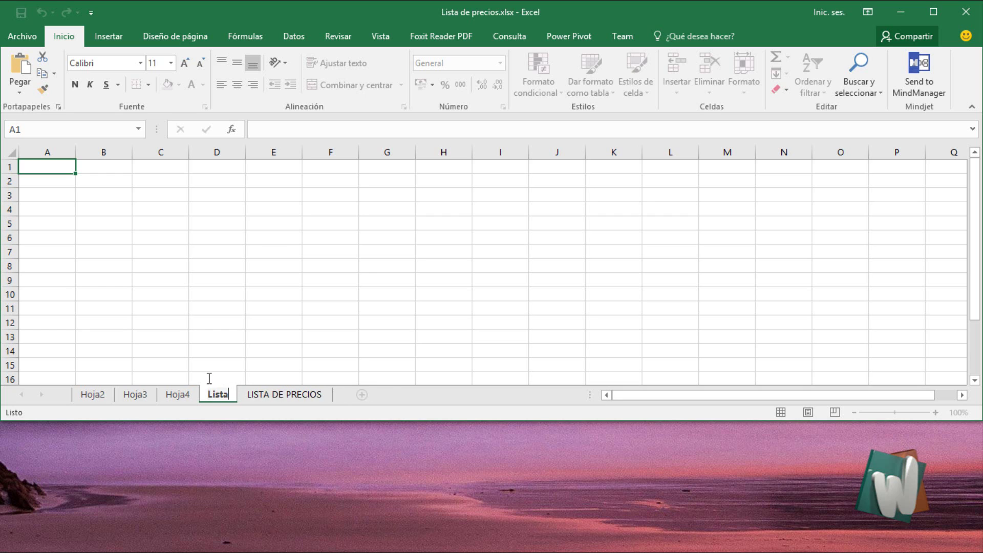
{"action": "type", "text": "Costos"}
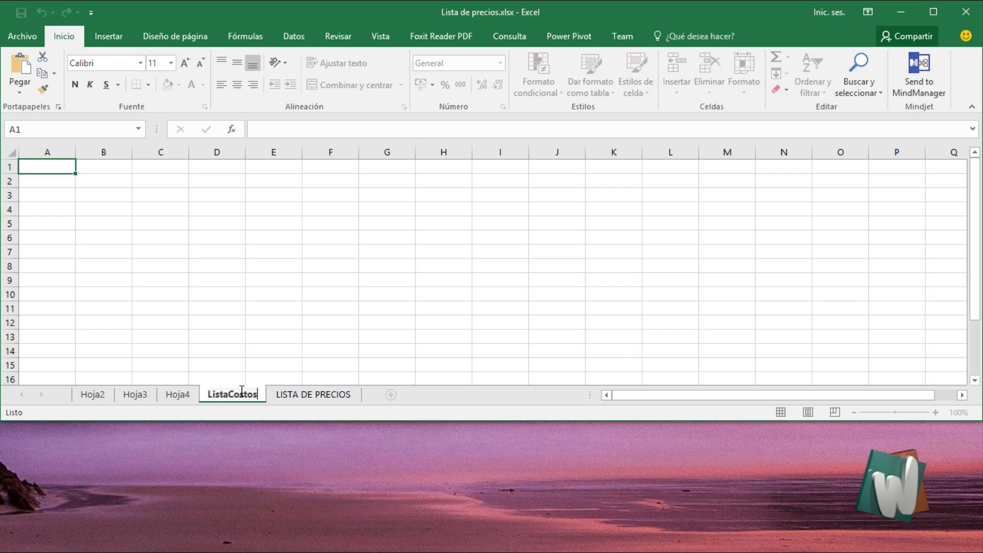
Step: Cancel the pending rename, then rename the Hoja5 tab to 'ListaCostos'
{"action": "key", "text": "Escape"}
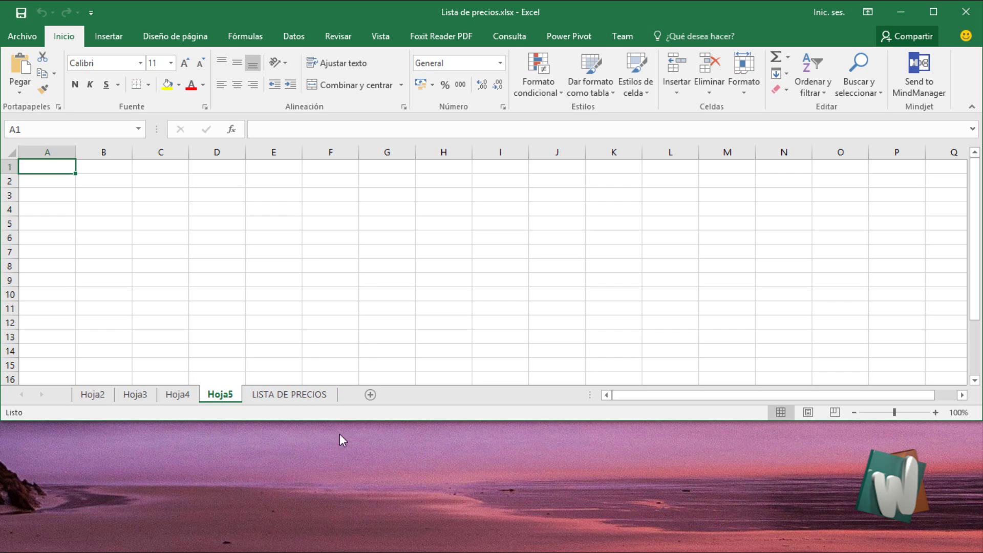
{"action": "double_click", "coordinate": [221, 395]}
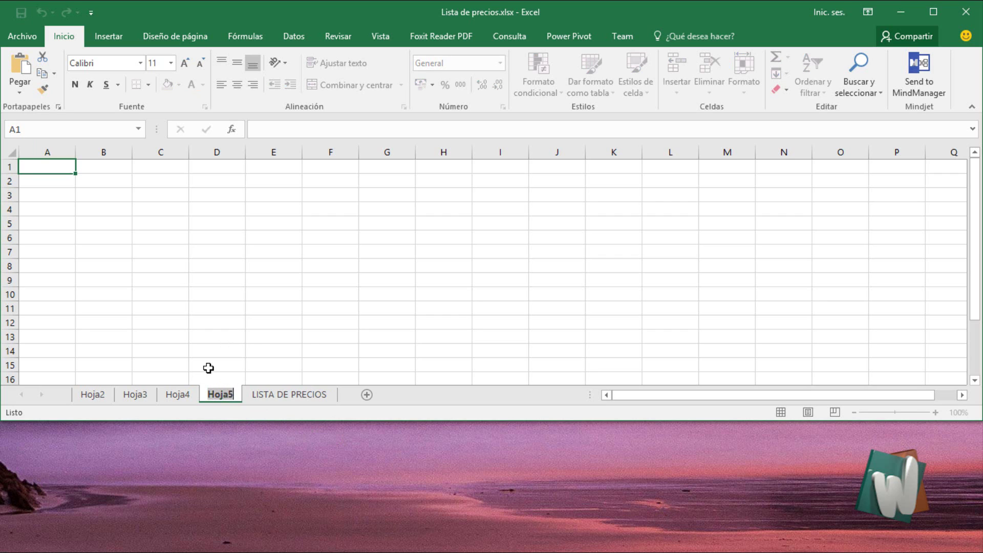
{"action": "type", "text": "L"}
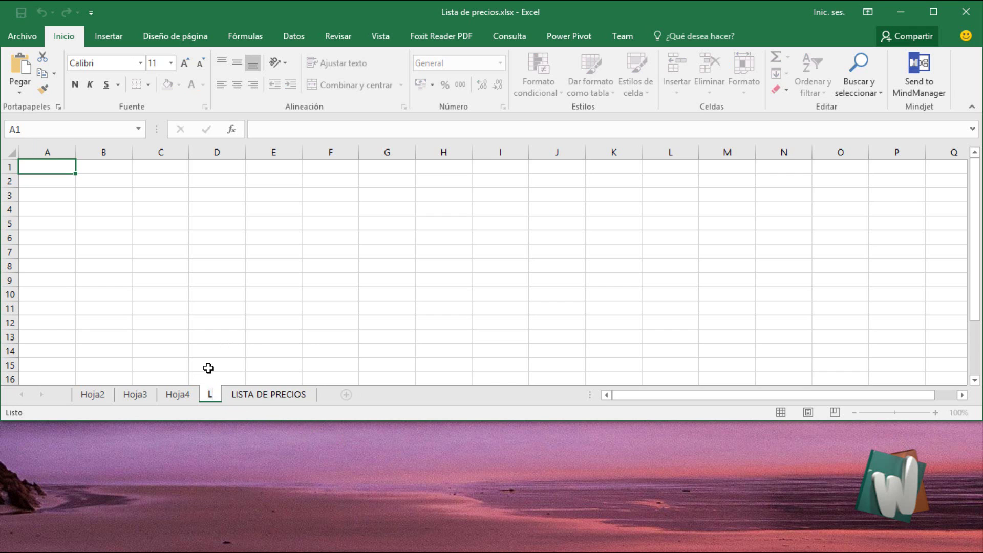
{"action": "type", "text": "istaCostos"}
{"action": "key", "text": "Return"}
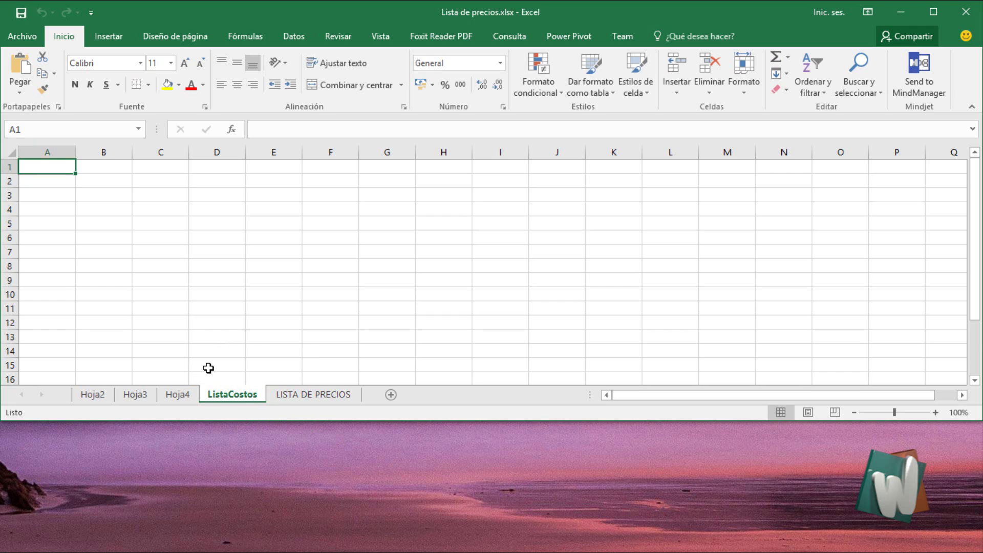
Step: Colour the ListaCostos sheet tab orange from the Color de etiqueta palette
{"action": "right_click", "coordinate": [224, 401]}
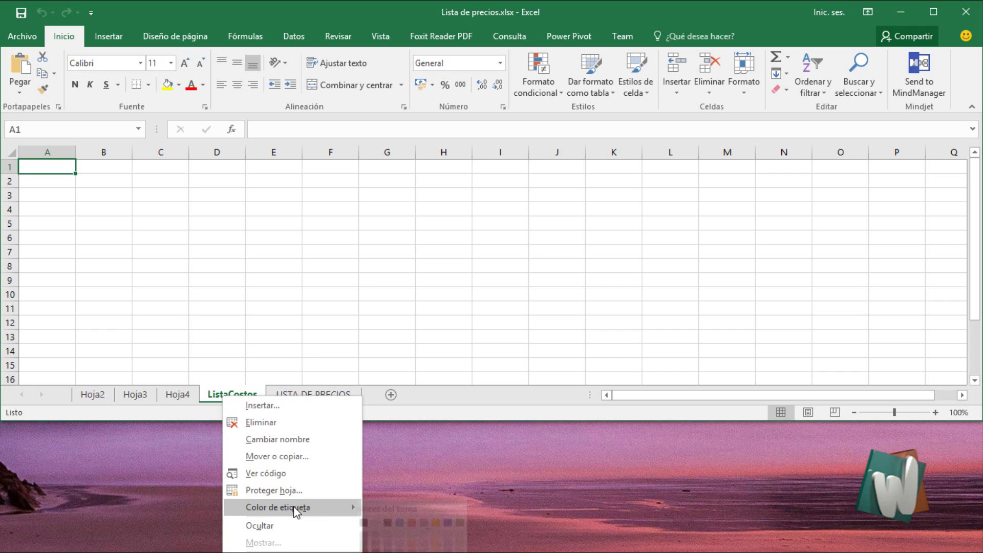
{"action": "mouse_move", "coordinate": [278, 507]}
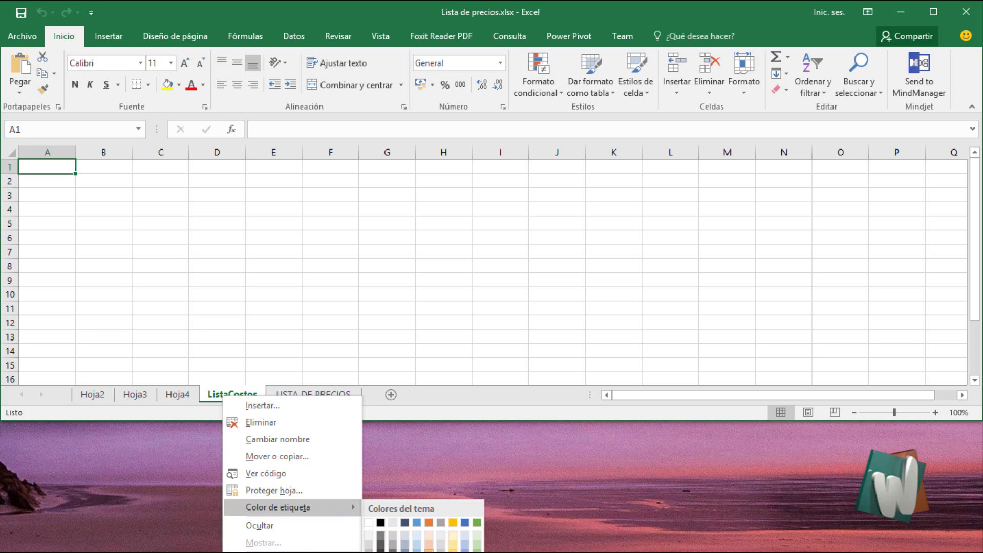
{"action": "left_click", "coordinate": [428, 550]}
{"action": "left_click", "coordinate": [334, 468]}
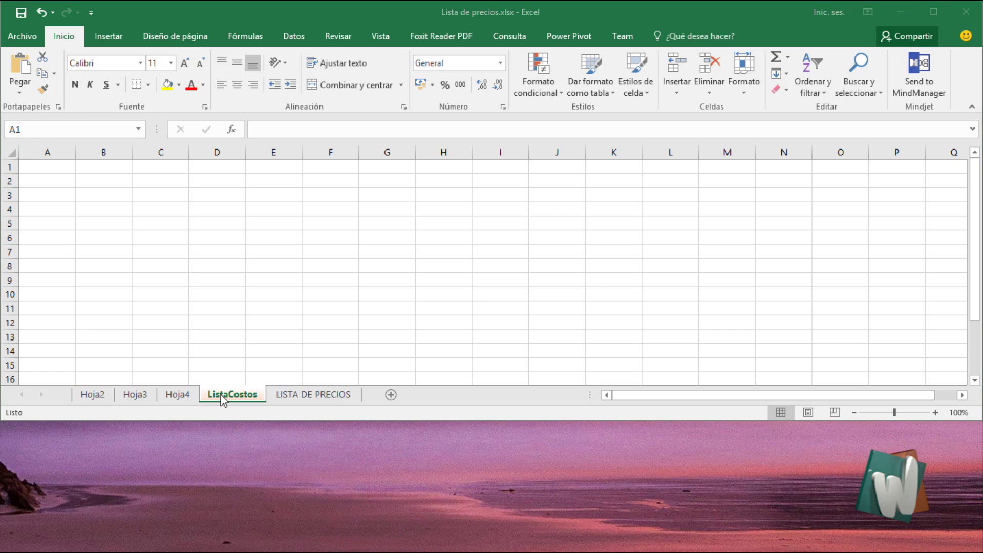
{"action": "left_click", "coordinate": [225, 399]}
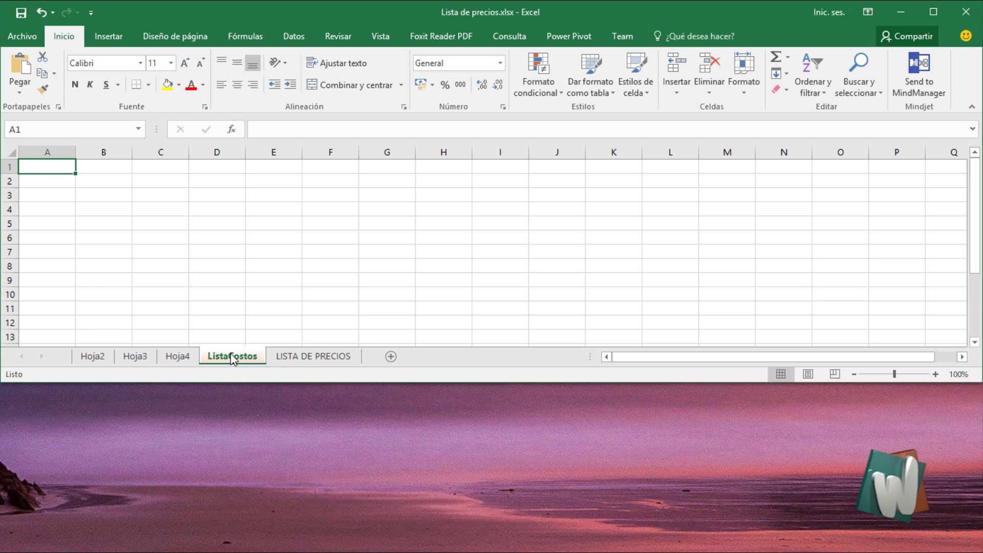
Step: Dismiss the ListaCostos tab menu and return to LISTA DE PRECIOS, showing the orange tab
{"action": "right_click", "coordinate": [231, 354]}
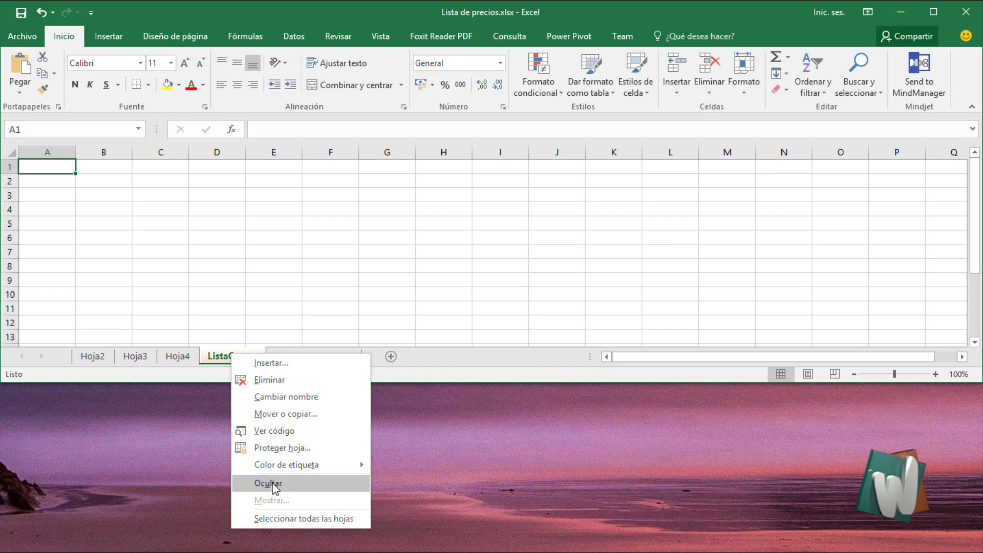
{"action": "left_click", "coordinate": [484, 453]}
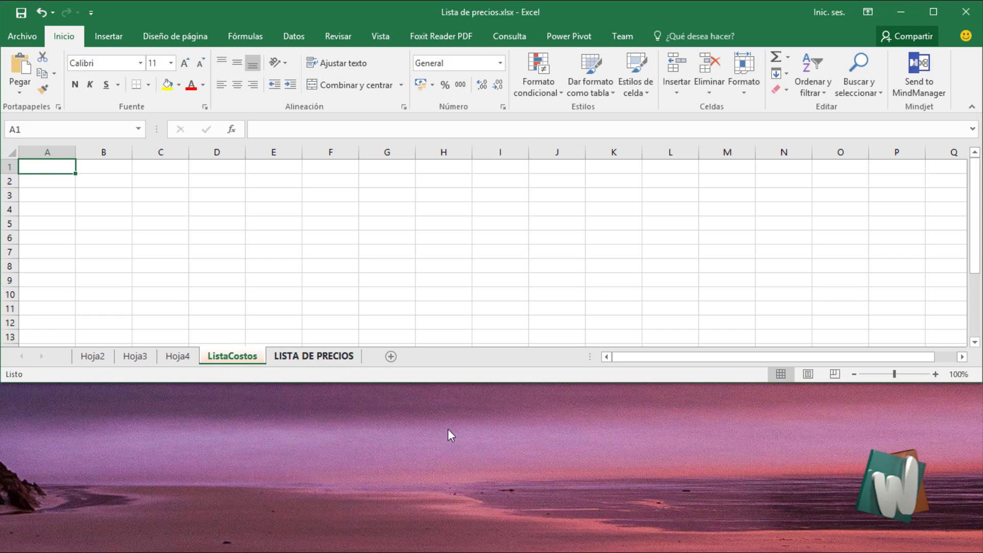
{"action": "left_click", "coordinate": [314, 357]}
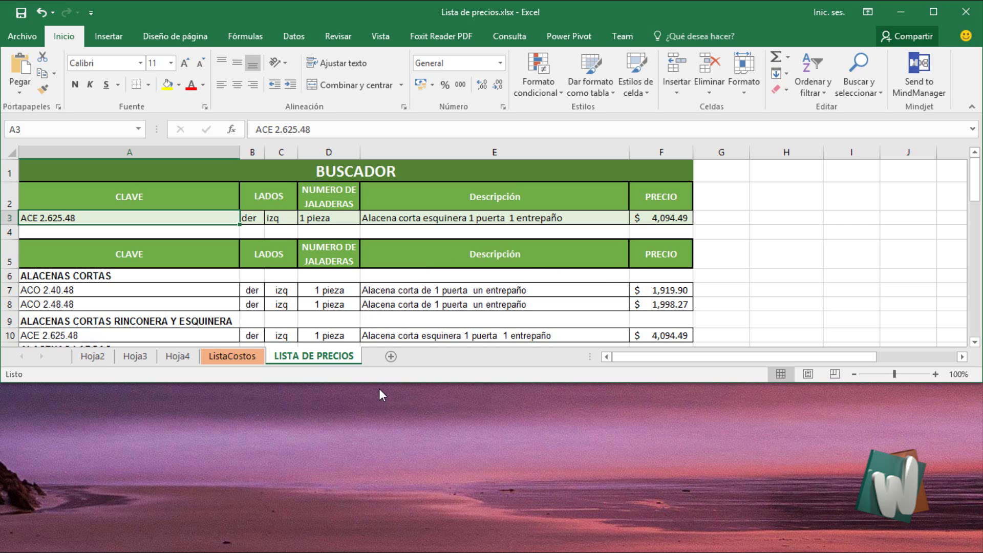
Step: Select the ListaCostos tab and hide it with Ocultar
{"action": "left_click", "coordinate": [245, 362]}
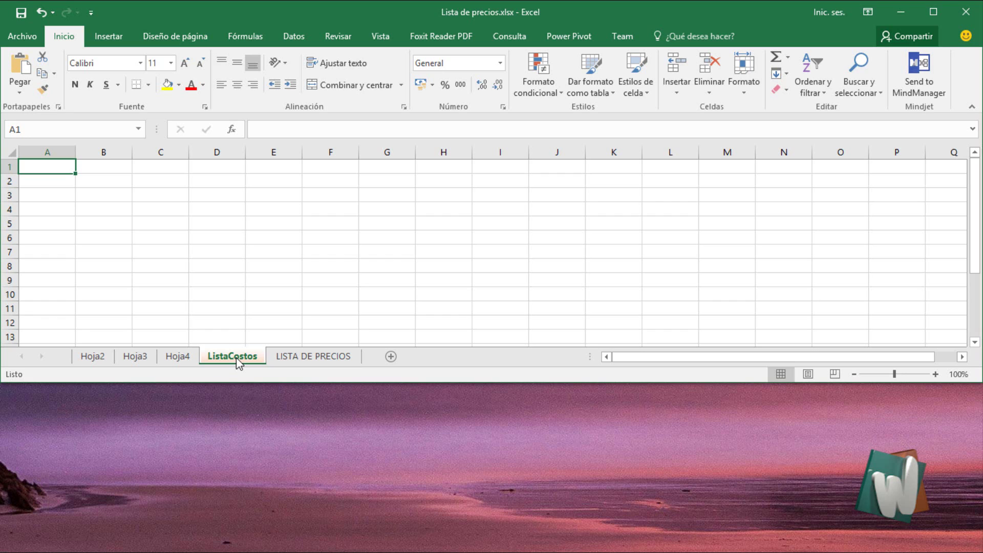
{"action": "right_click", "coordinate": [237, 363]}
{"action": "mouse_move", "coordinate": [292, 469]}
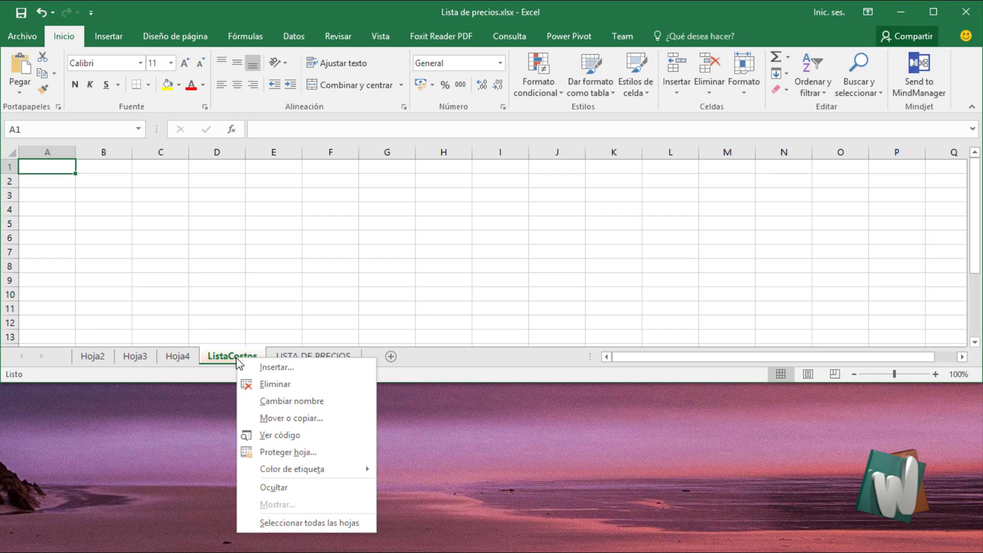
{"action": "left_click", "coordinate": [274, 487]}
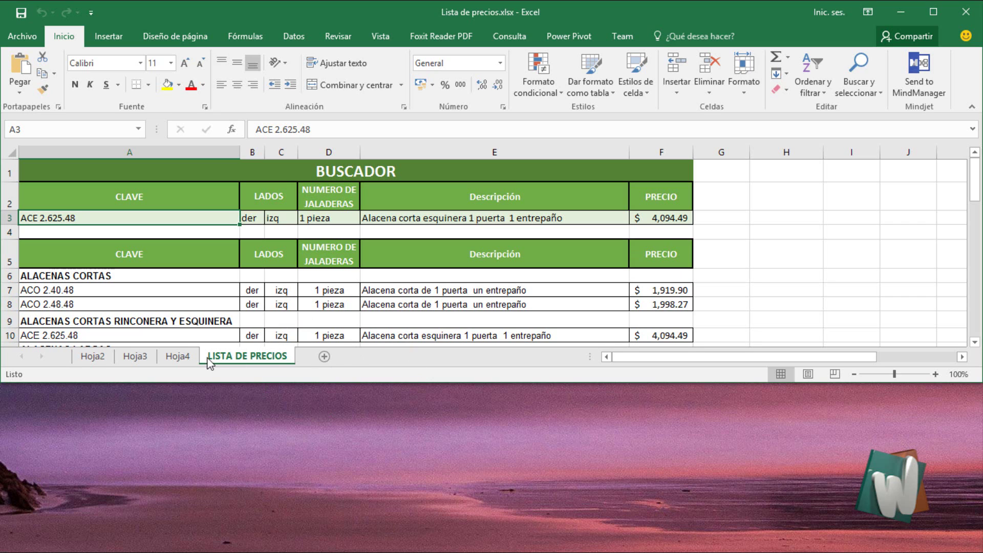
Step: Restore the hidden ListaCostos sheet through the Mostrar dialog
{"action": "right_click", "coordinate": [227, 359]}
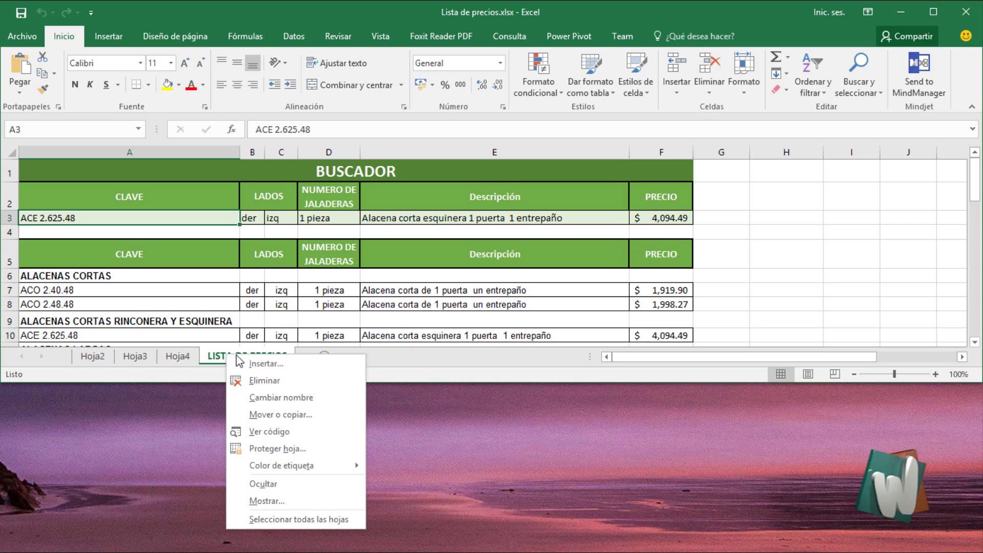
{"action": "left_click", "coordinate": [270, 502]}
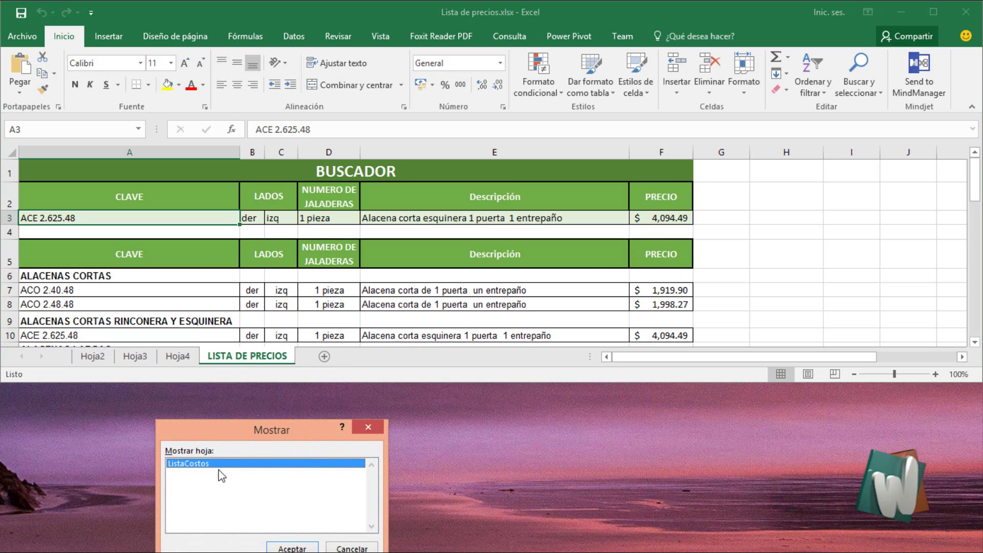
{"action": "left_click_drag", "start_coordinate": [285, 435], "coordinate": [438, 310]}
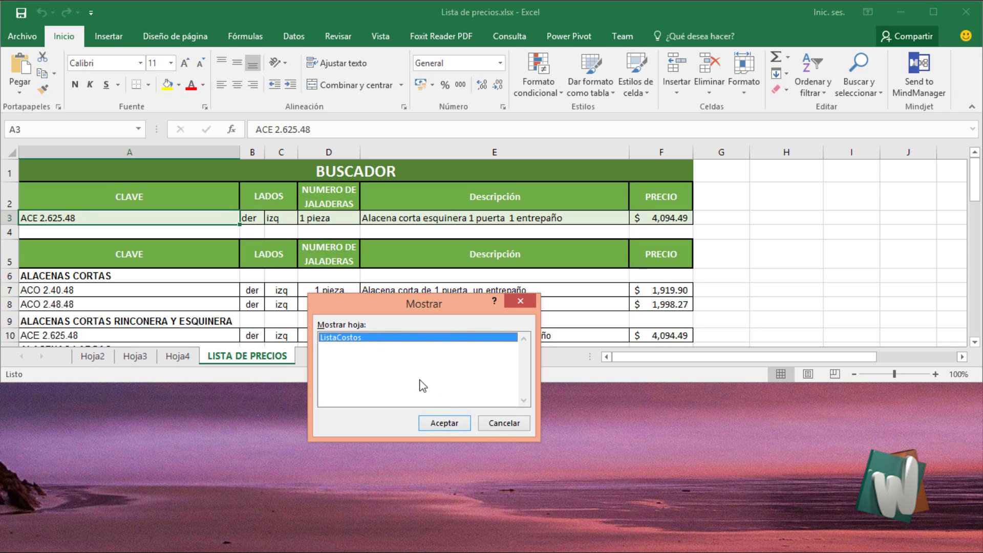
{"action": "left_click", "coordinate": [442, 422]}
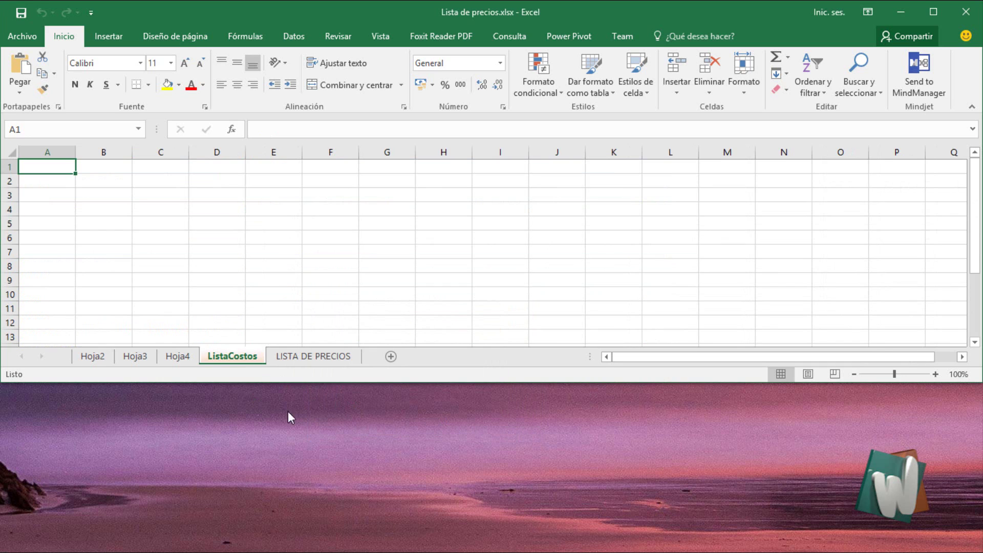
Step: Hide the ListaCostos sheet again with Ocultar
{"action": "right_click", "coordinate": [237, 359]}
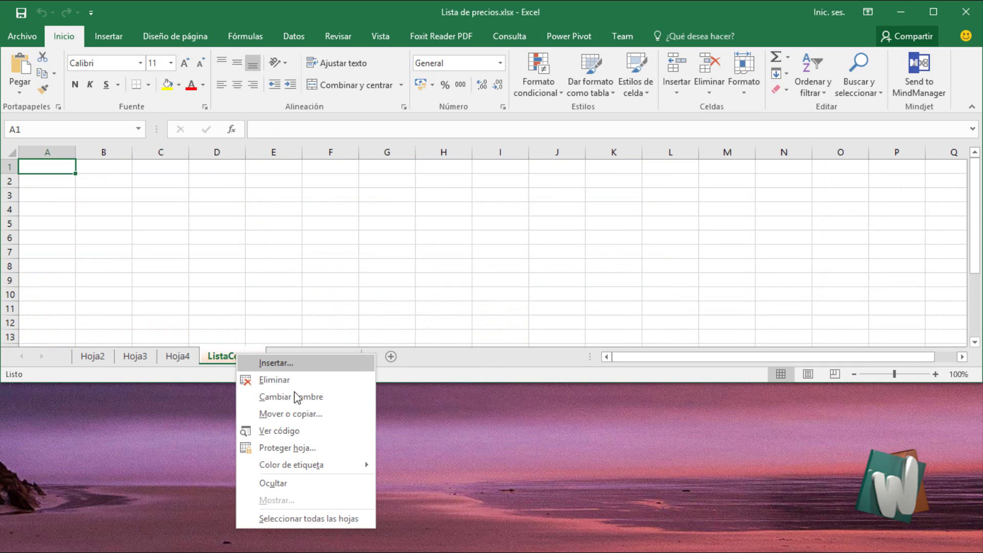
{"action": "left_click", "coordinate": [286, 489]}
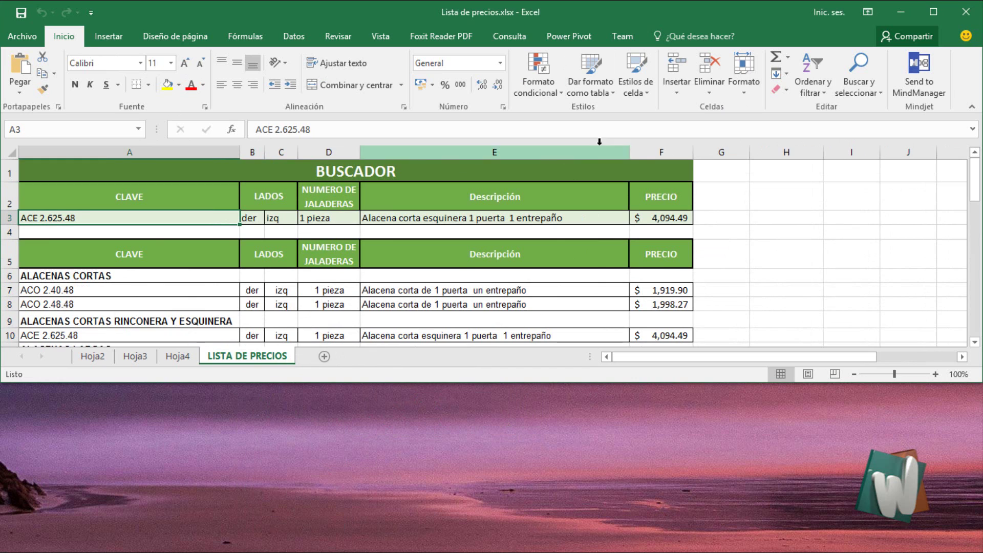
Step: Unhide ListaCostos via Formato > Mostrar hoja so it sits between Hoja4 and LISTA DE PRECIOS
{"action": "left_click", "coordinate": [745, 95]}
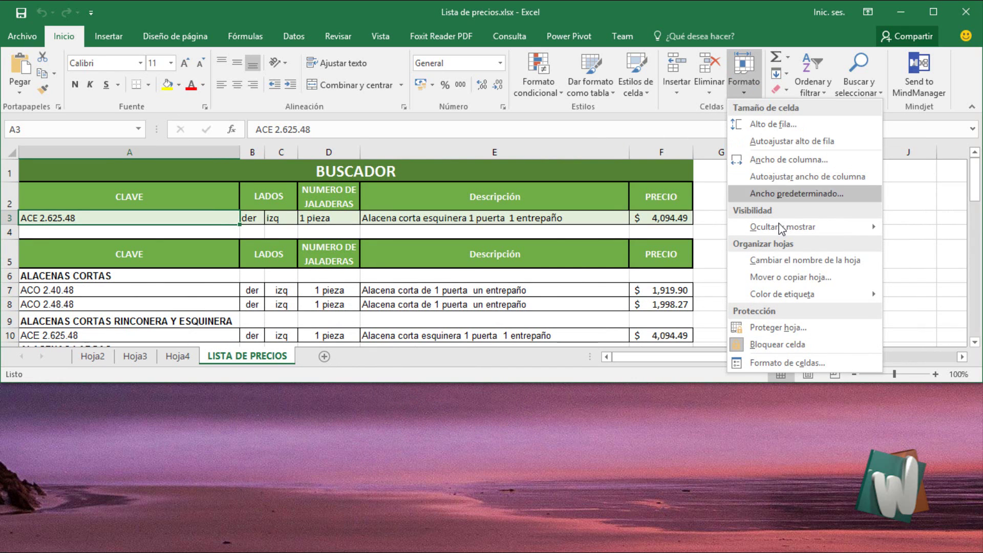
{"action": "mouse_move", "coordinate": [782, 226]}
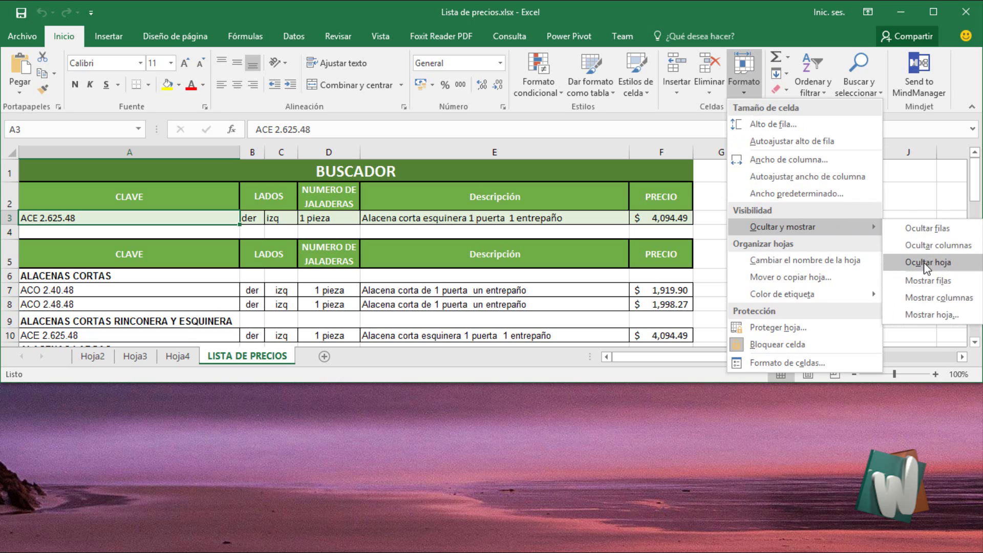
{"action": "left_click", "coordinate": [932, 316]}
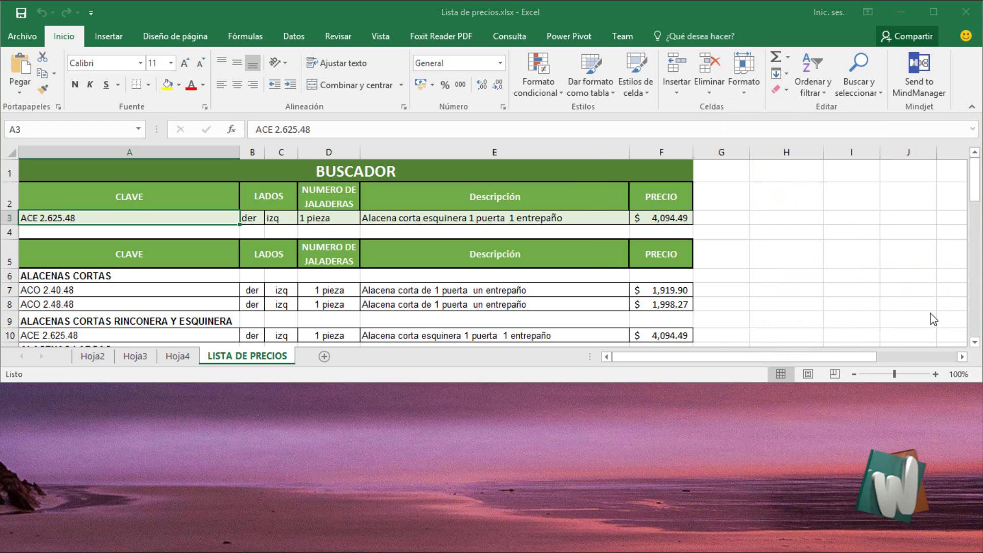
{"action": "left_click_drag", "start_coordinate": [482, 164], "coordinate": [639, 238]}
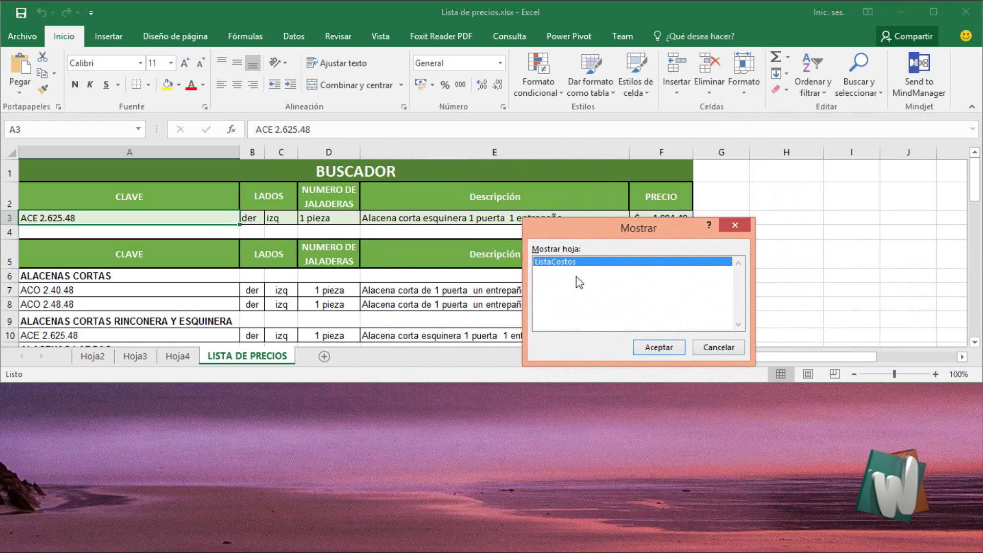
{"action": "left_click", "coordinate": [653, 347]}
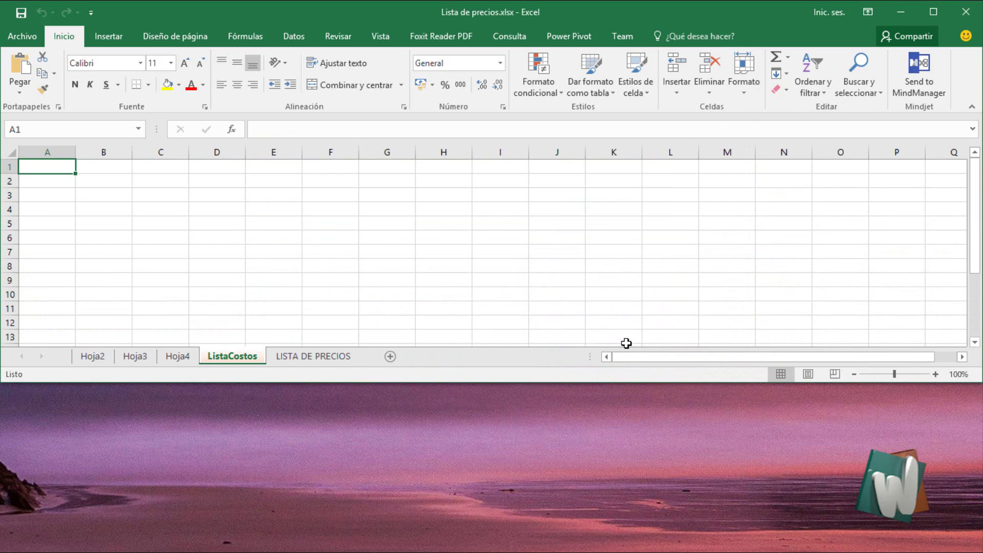